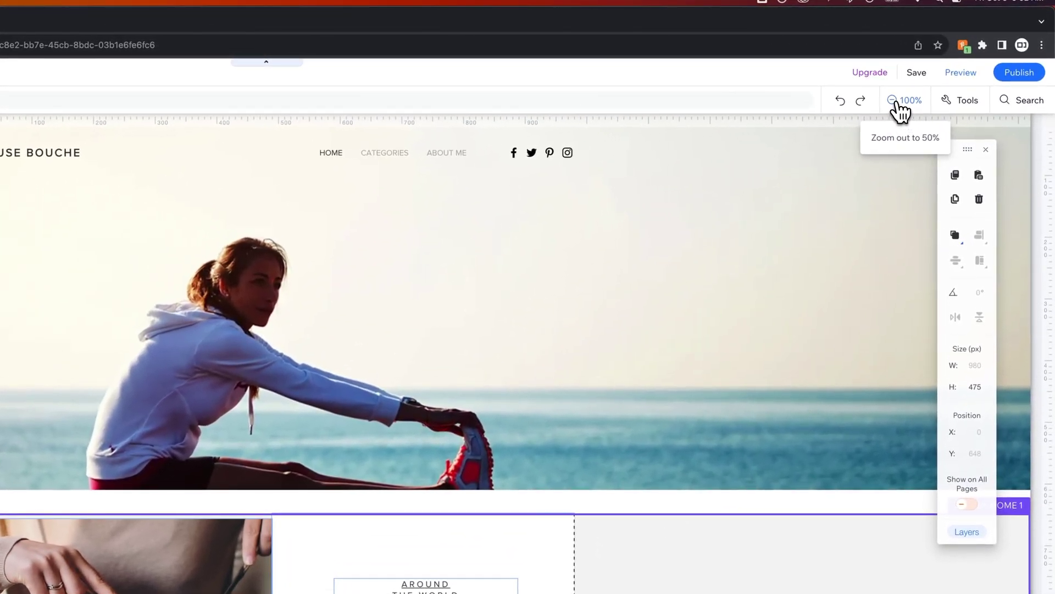
- Open the Add Section library and browse the AI Creator, Welcome and About section designs
click(895, 103)
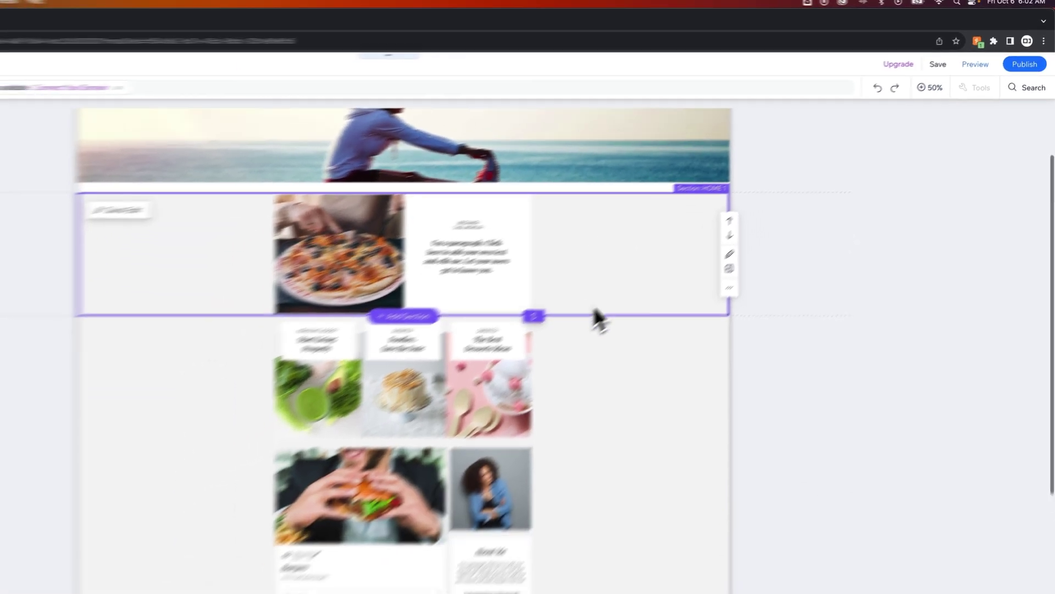
scroll(685, 377, down, 5)
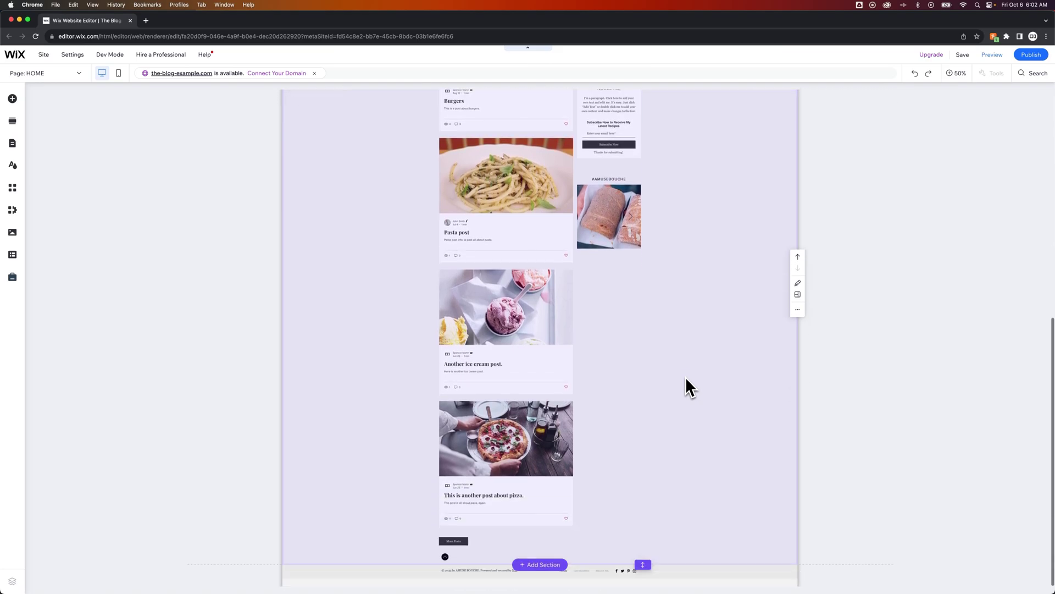
scroll(685, 377, up, 10)
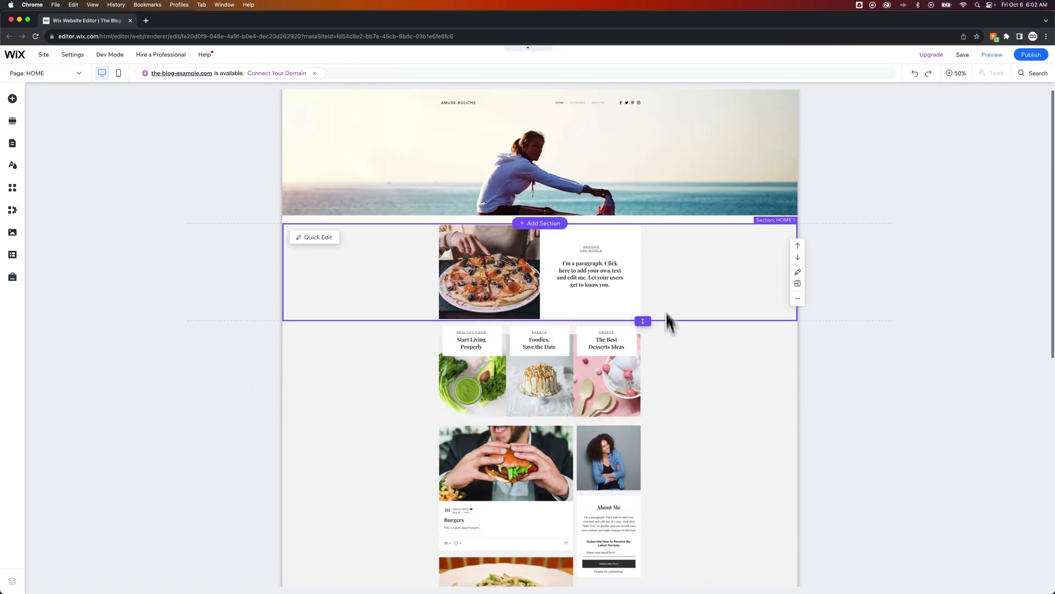
click(952, 77)
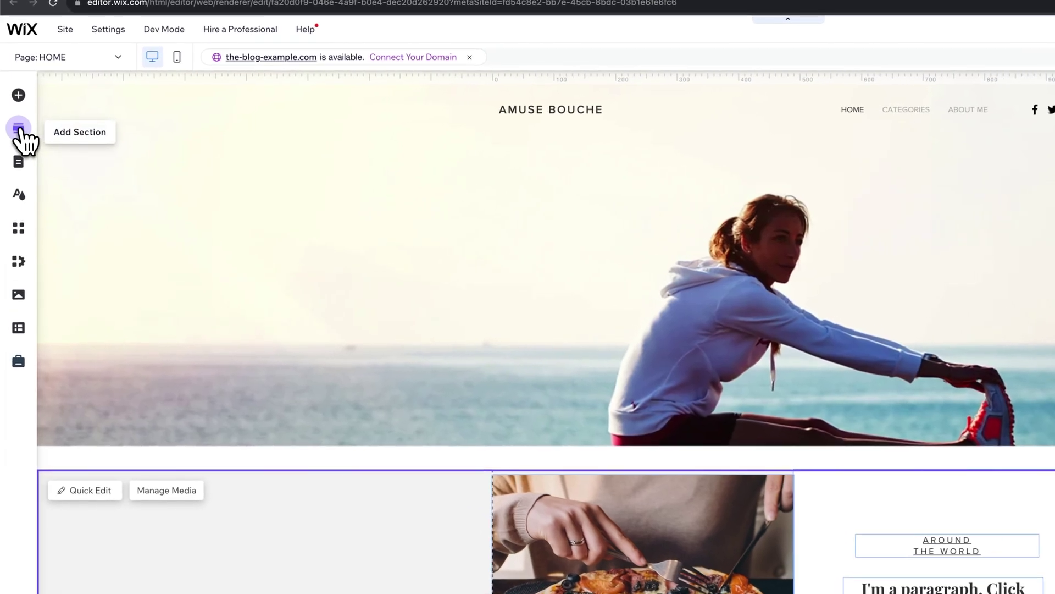
click(19, 130)
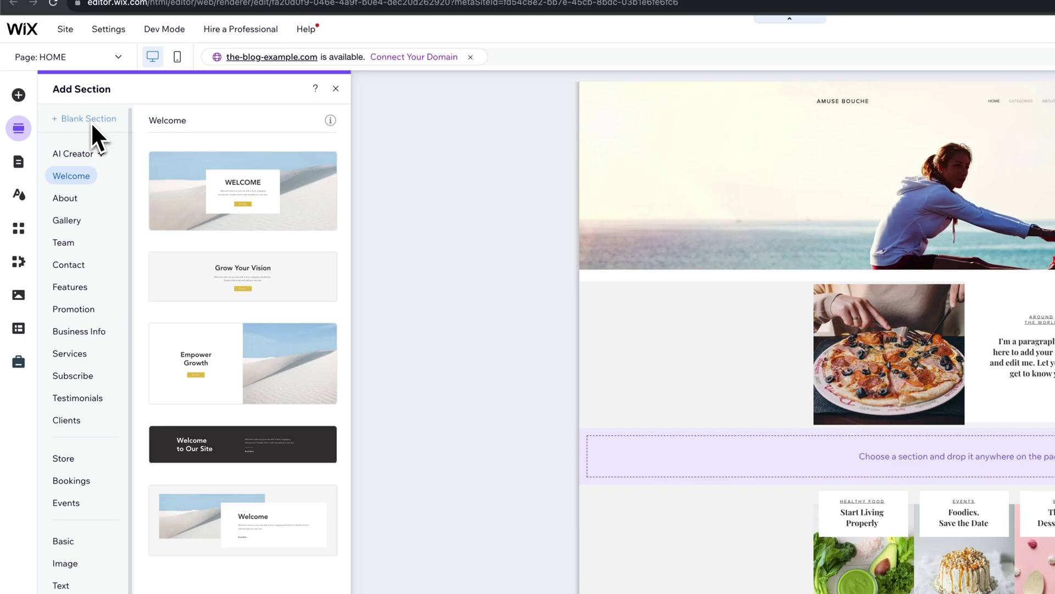
click(83, 158)
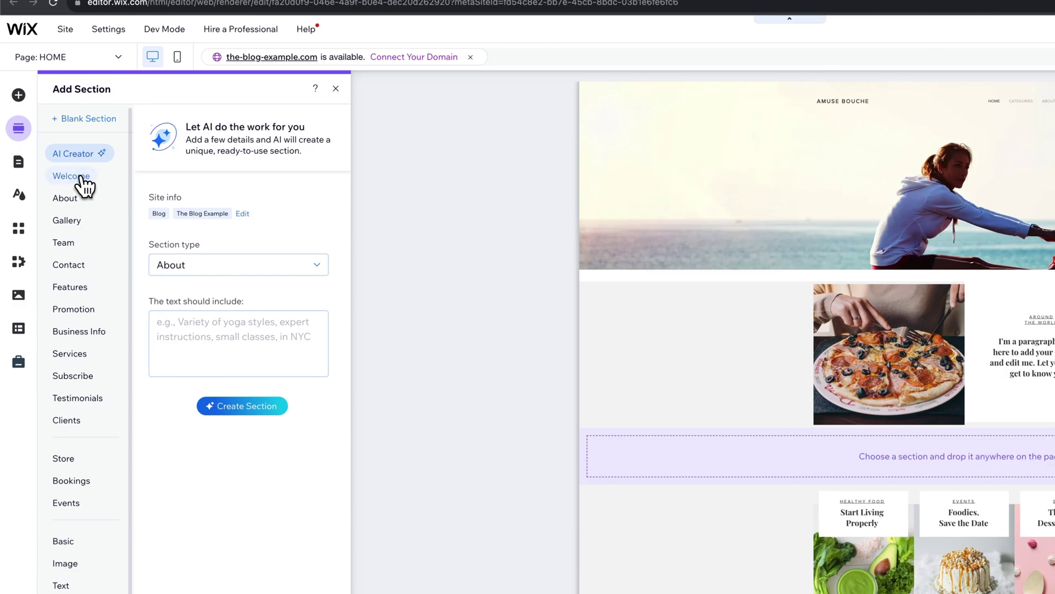
click(77, 177)
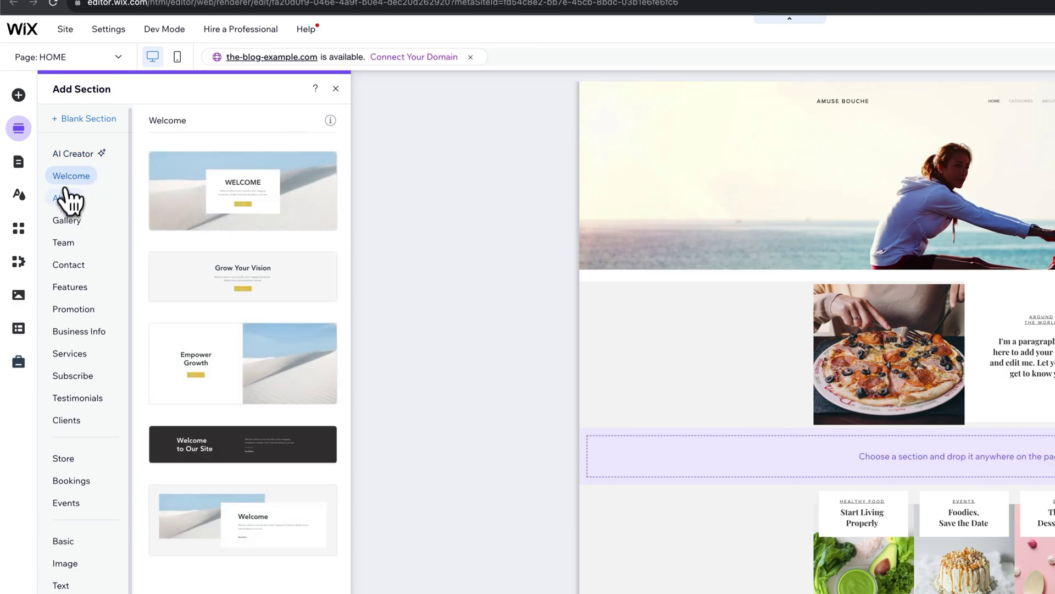
click(64, 200)
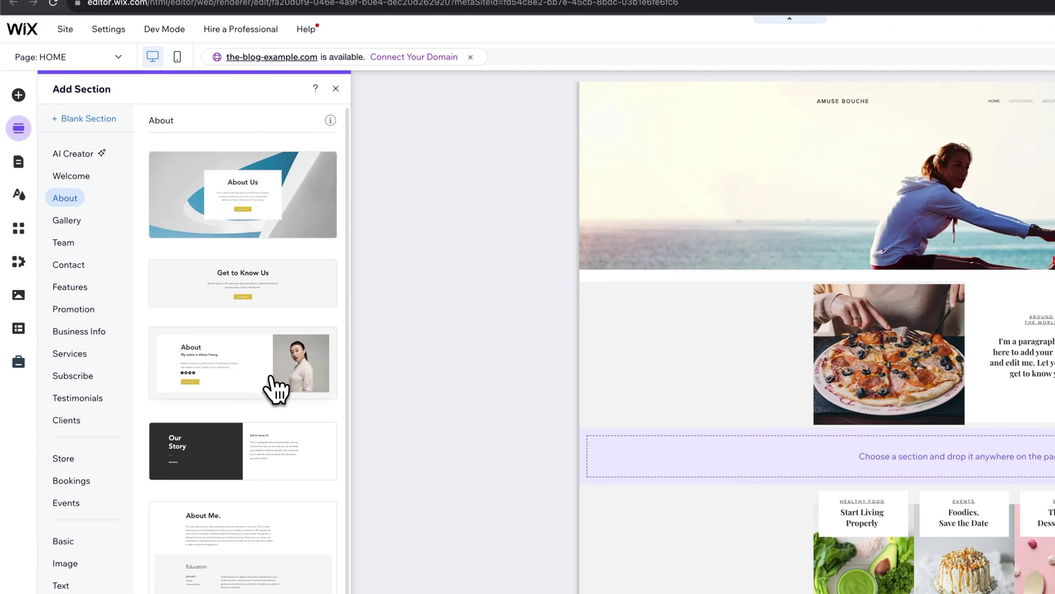
- Place the About design with portrait directly below the hero image, above the pizza section
drag(266, 384, 897, 457)
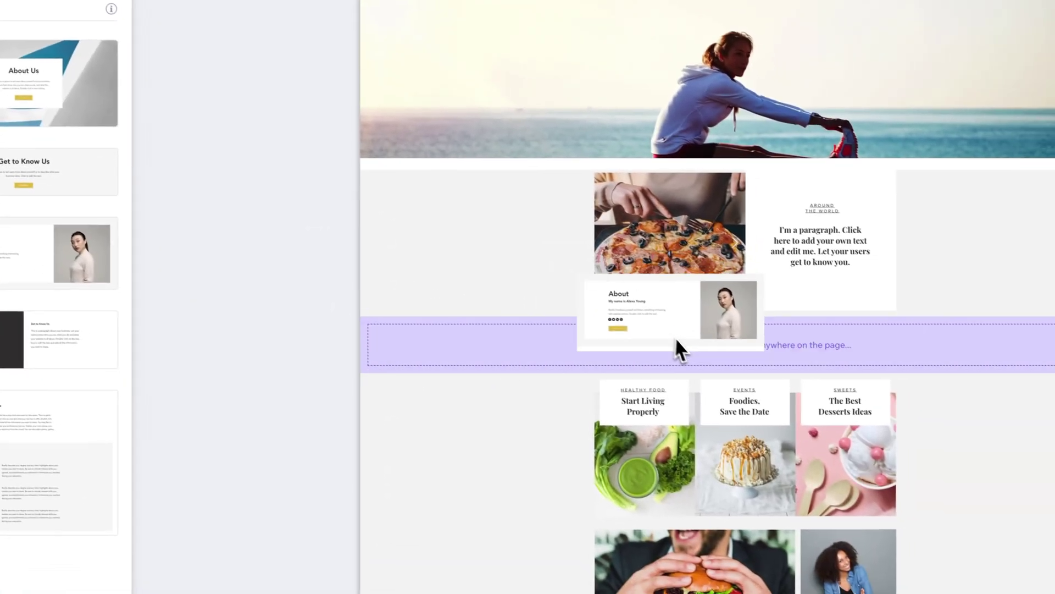
drag(675, 340, 682, 223)
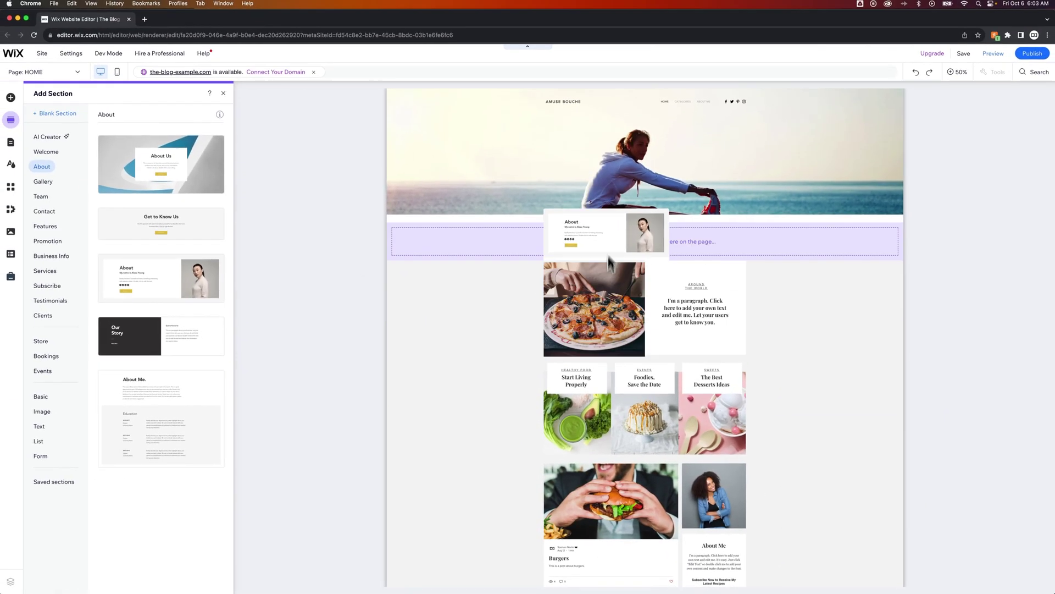
drag(609, 262, 609, 248)
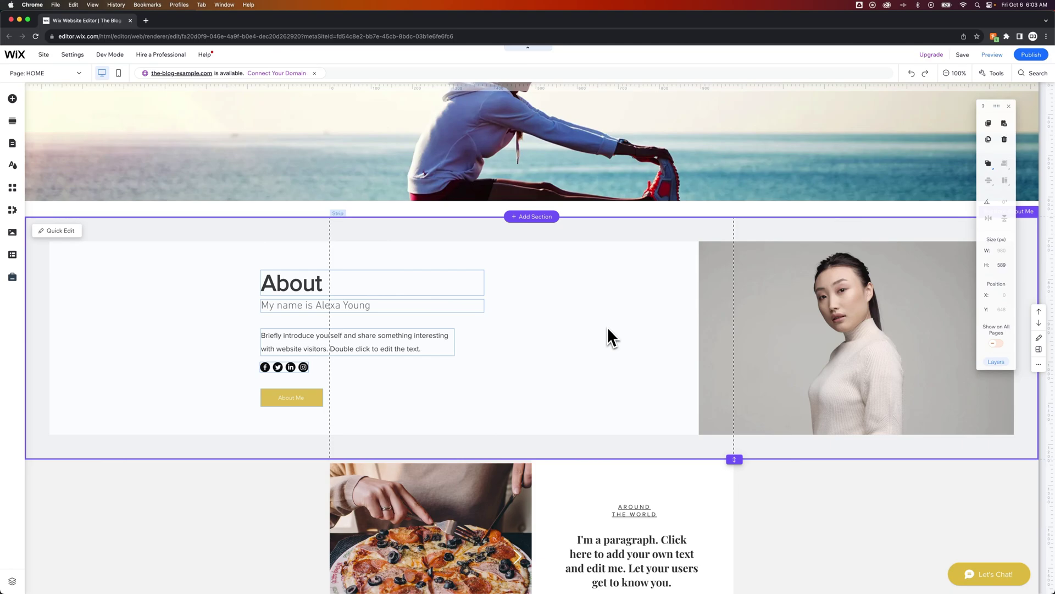
click(613, 324)
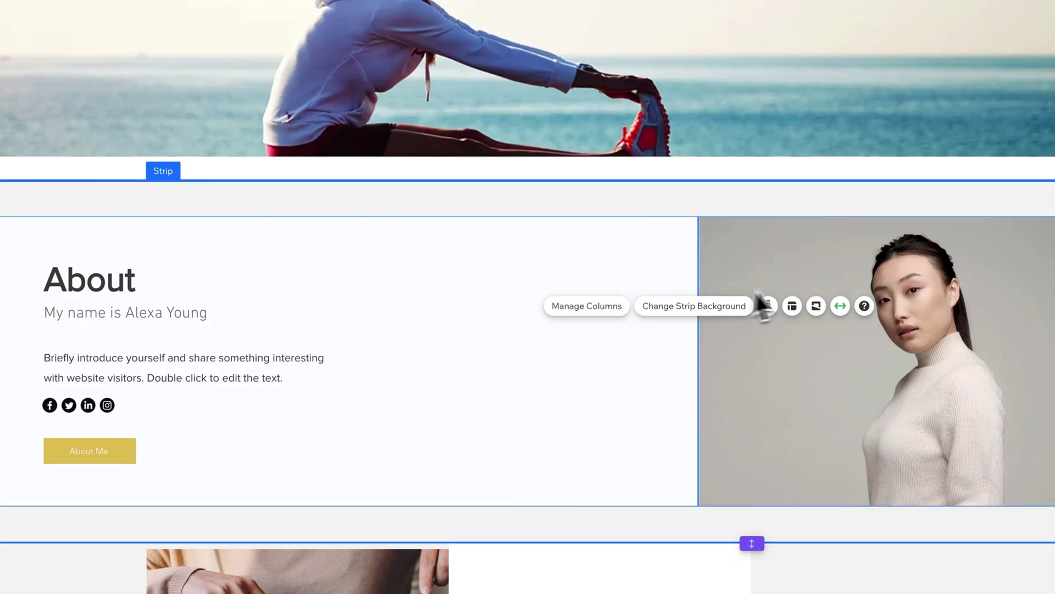
click(582, 308)
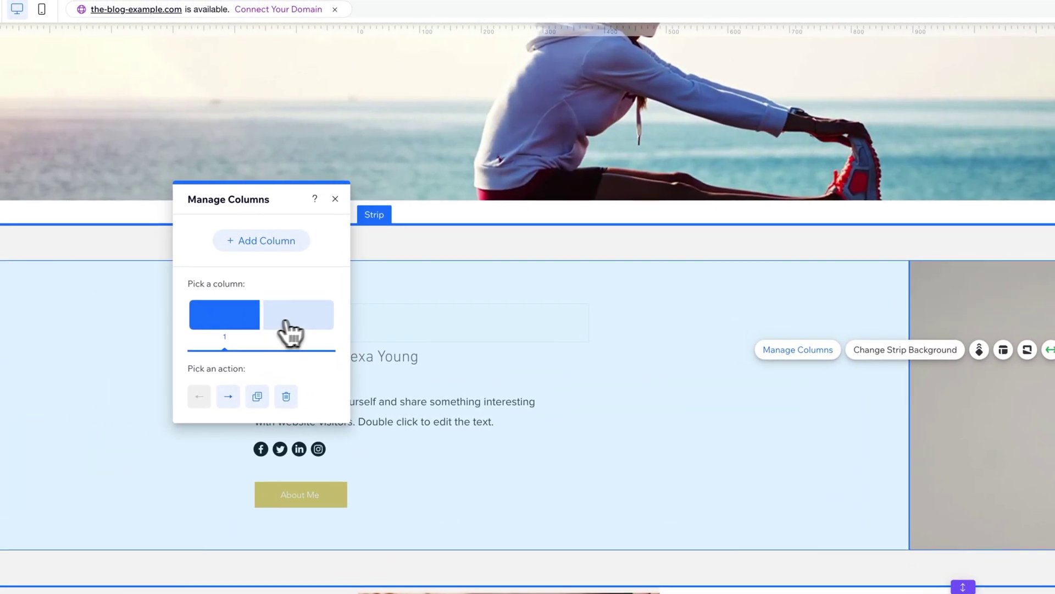
click(91, 275)
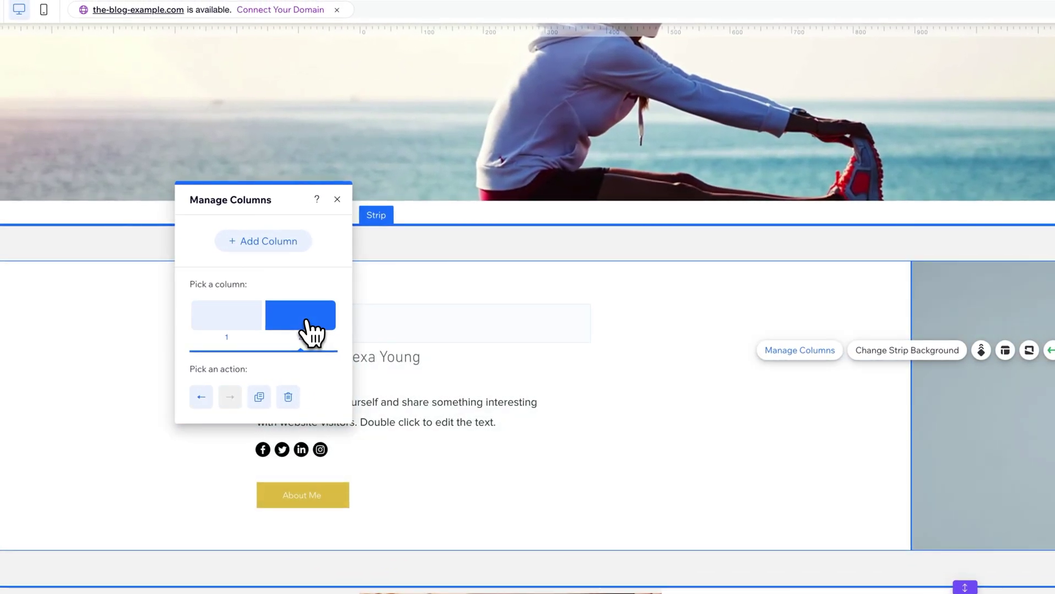
click(230, 327)
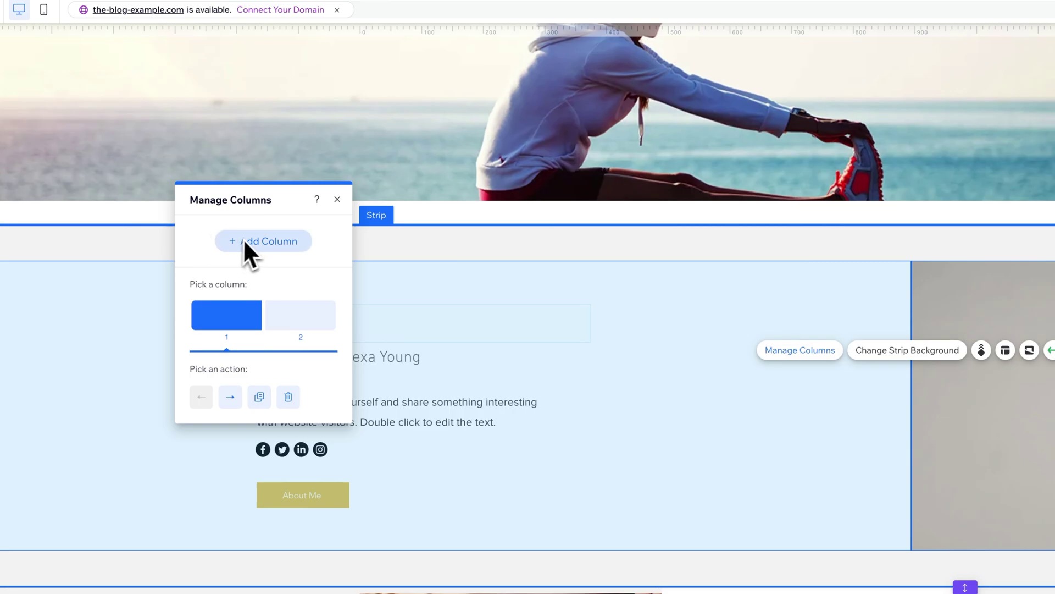
click(337, 200)
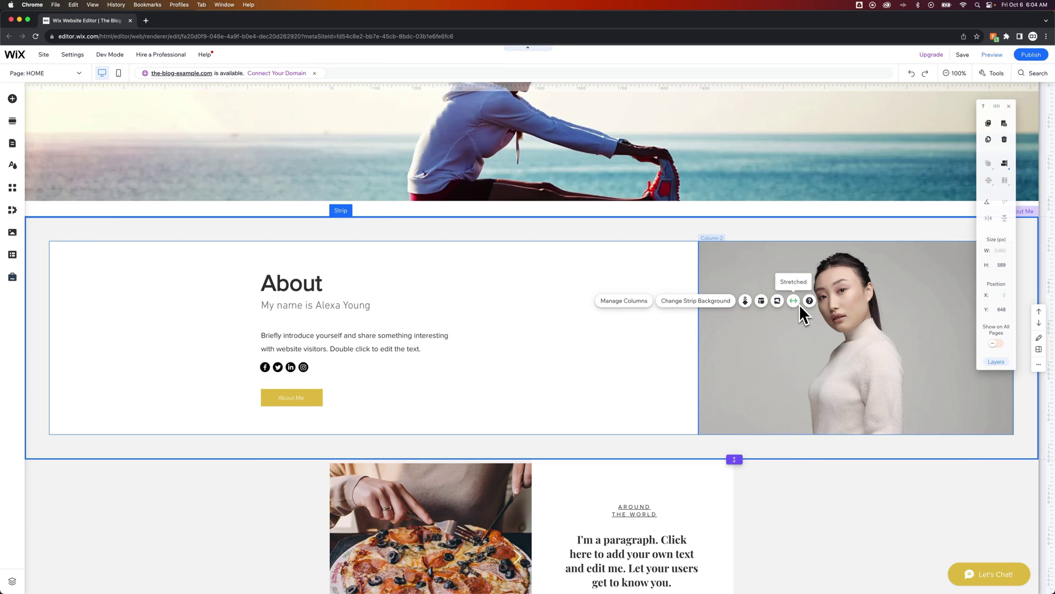
- Set the About strip's stretch to Page width, then select the About Me section
click(794, 302)
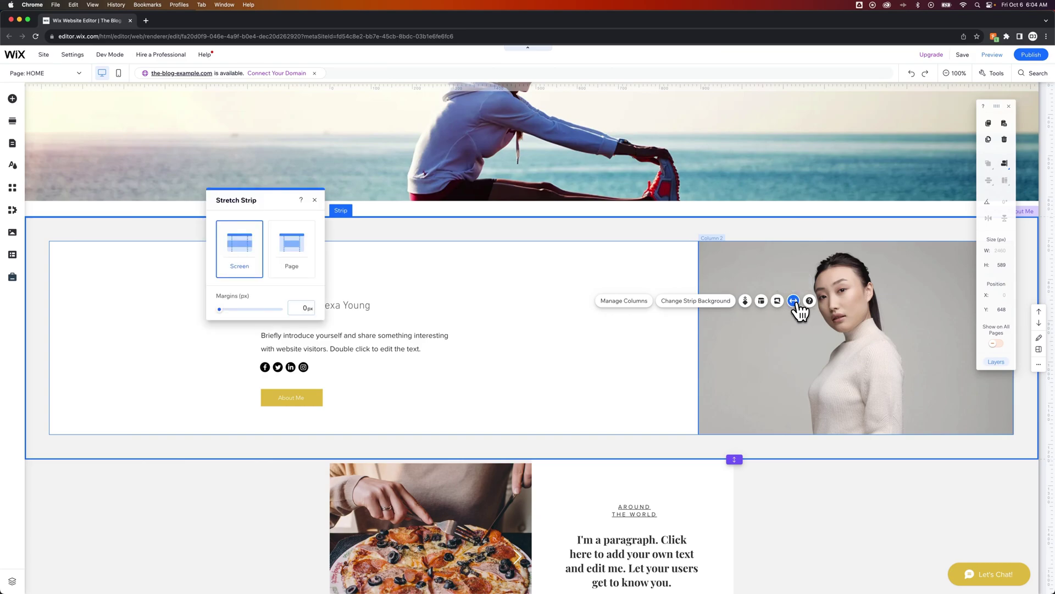
click(294, 258)
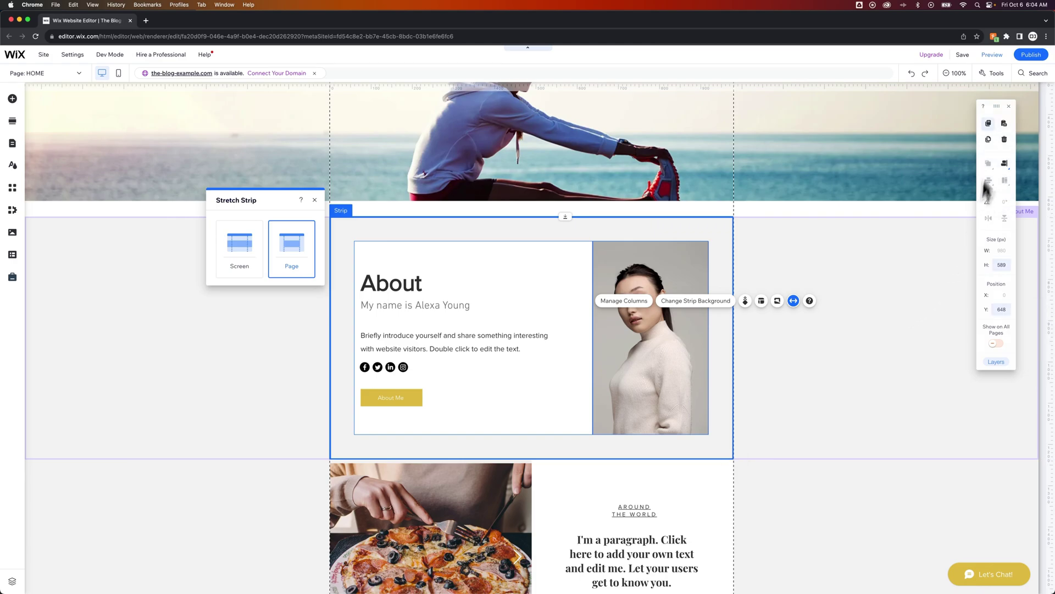
drag(1008, 108, 909, 107)
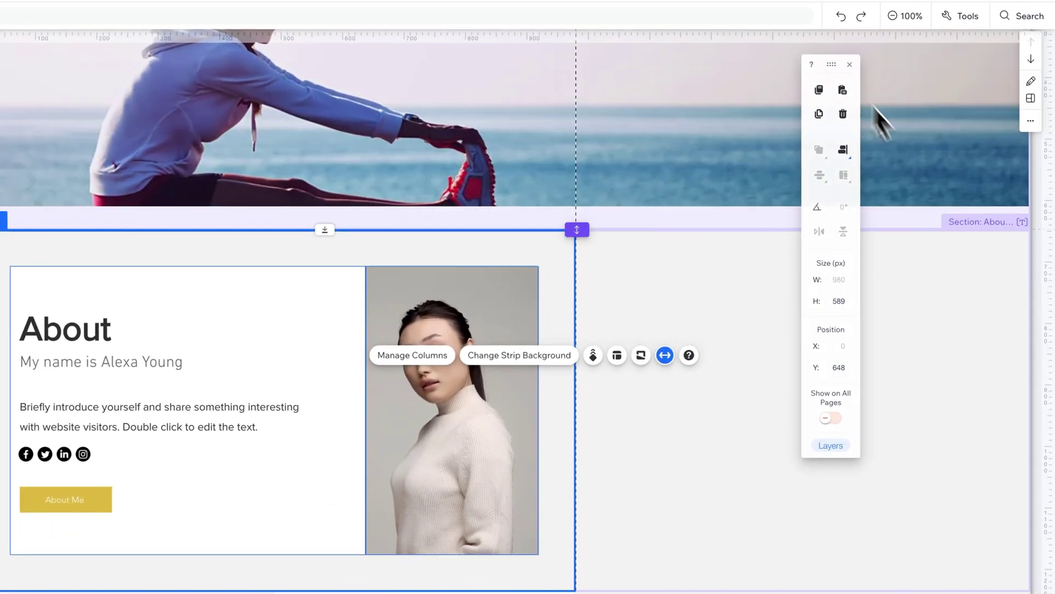
click(1002, 225)
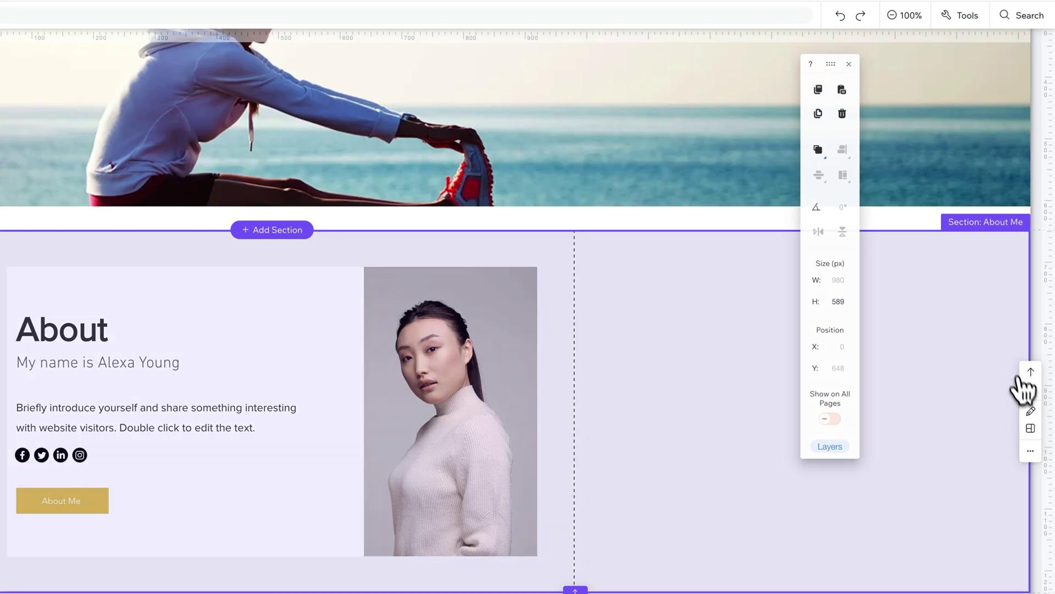
- Review the About Me section's Quick Edit title, description and layout options, then close it
click(1031, 413)
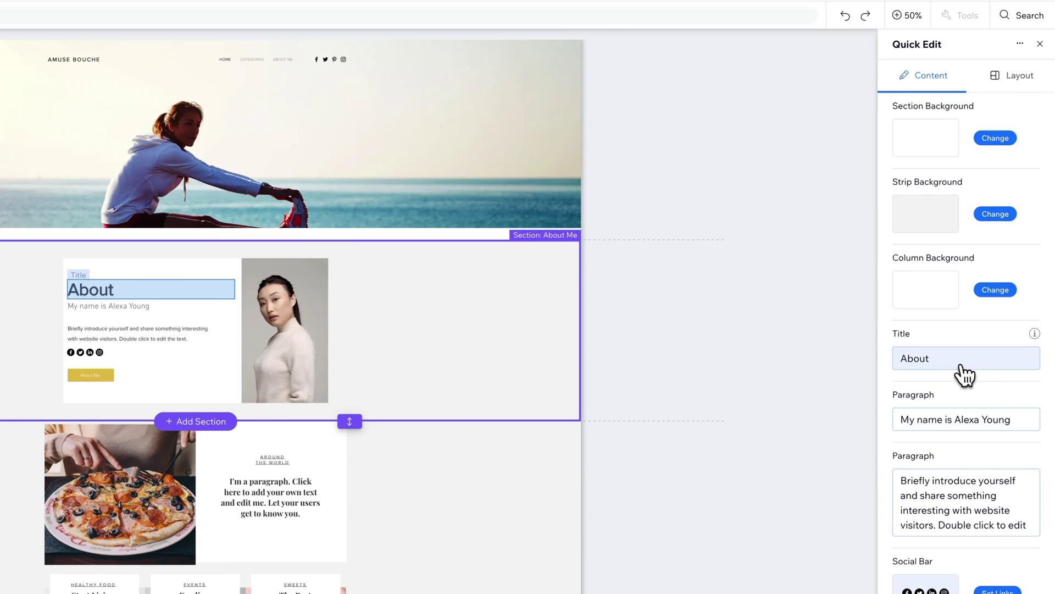
click(909, 364)
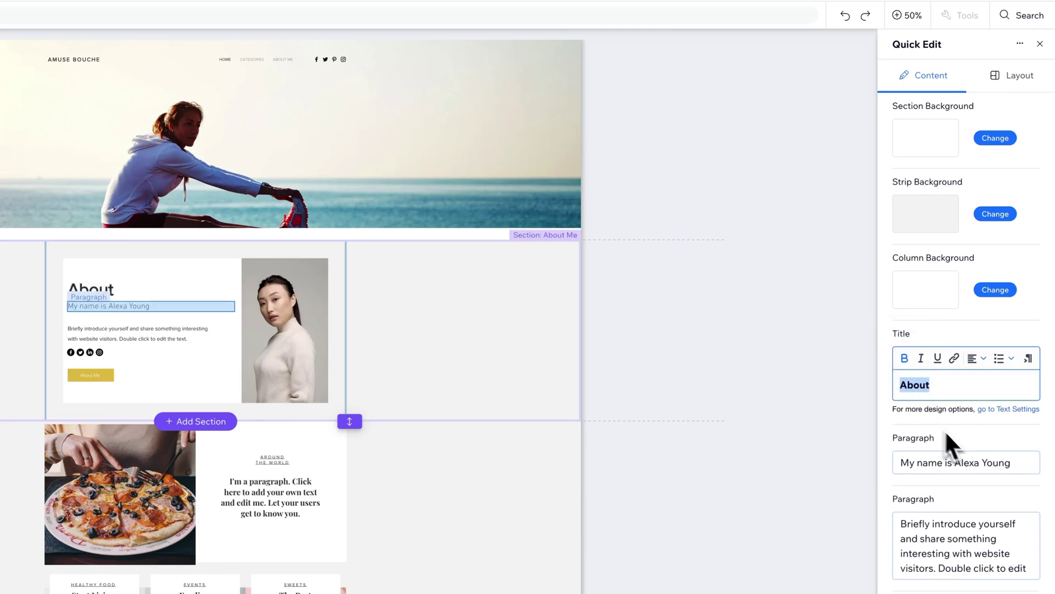
scroll(981, 473, down, 3)
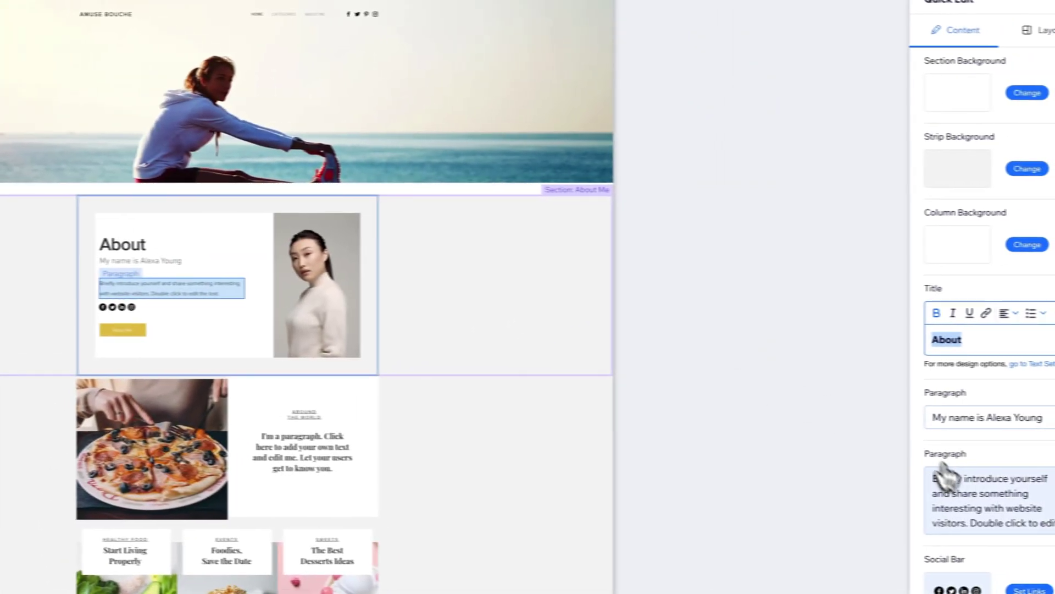
click(944, 478)
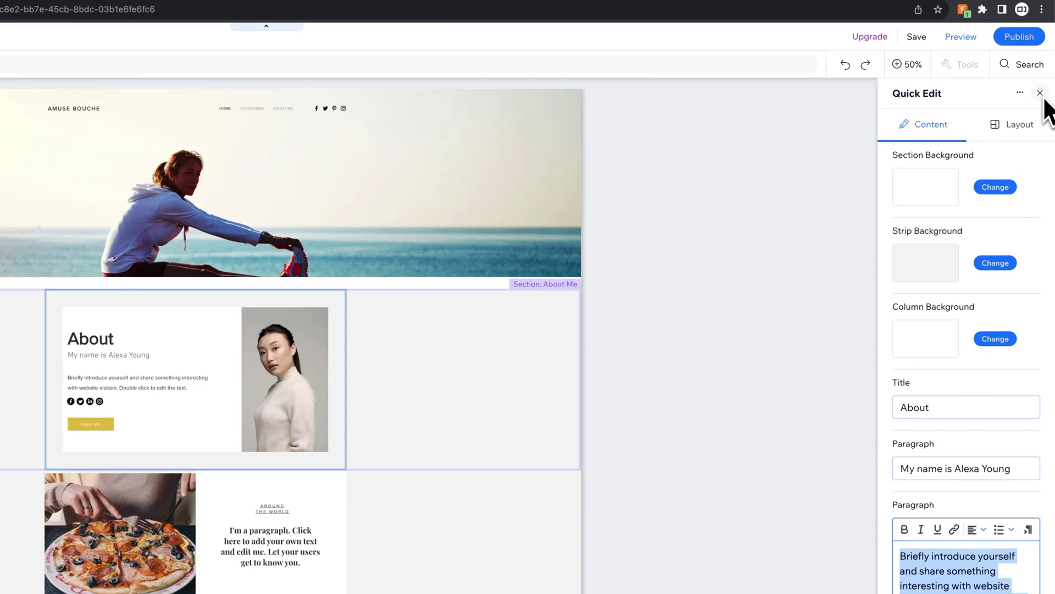
click(1029, 119)
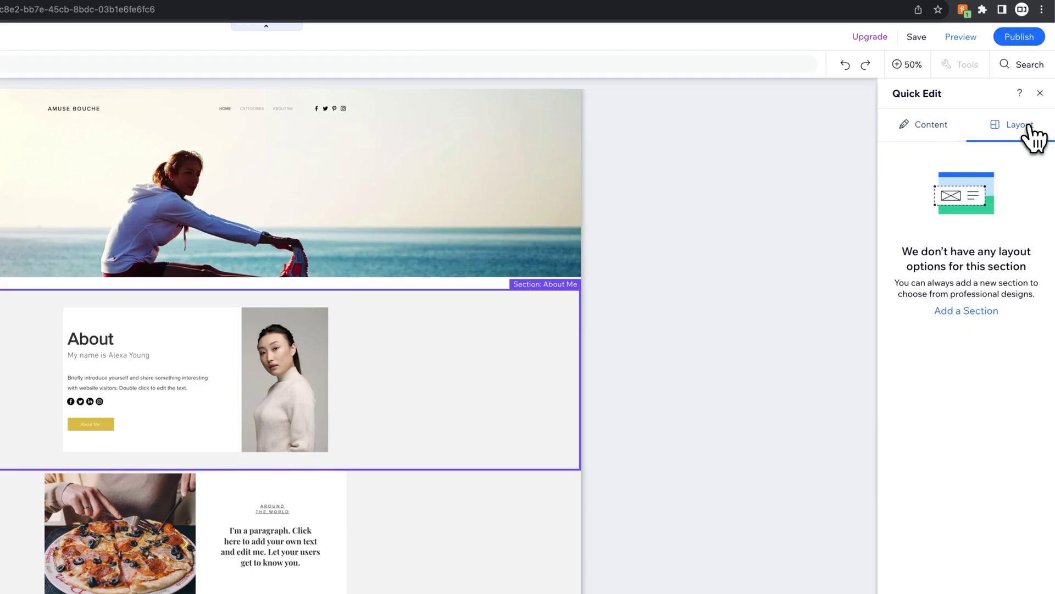
click(931, 126)
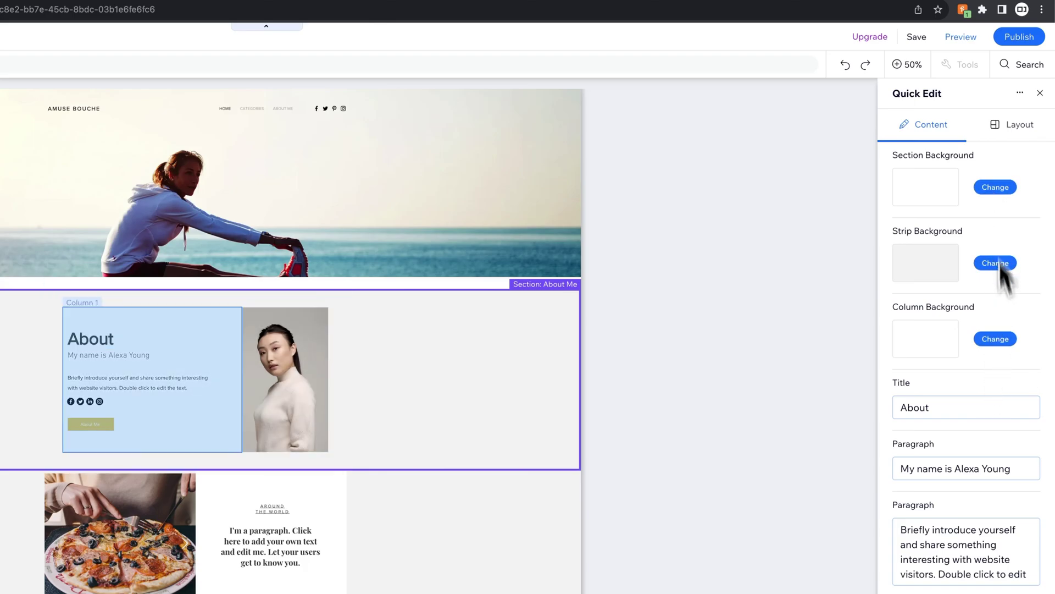
mouse_move(1034, 156)
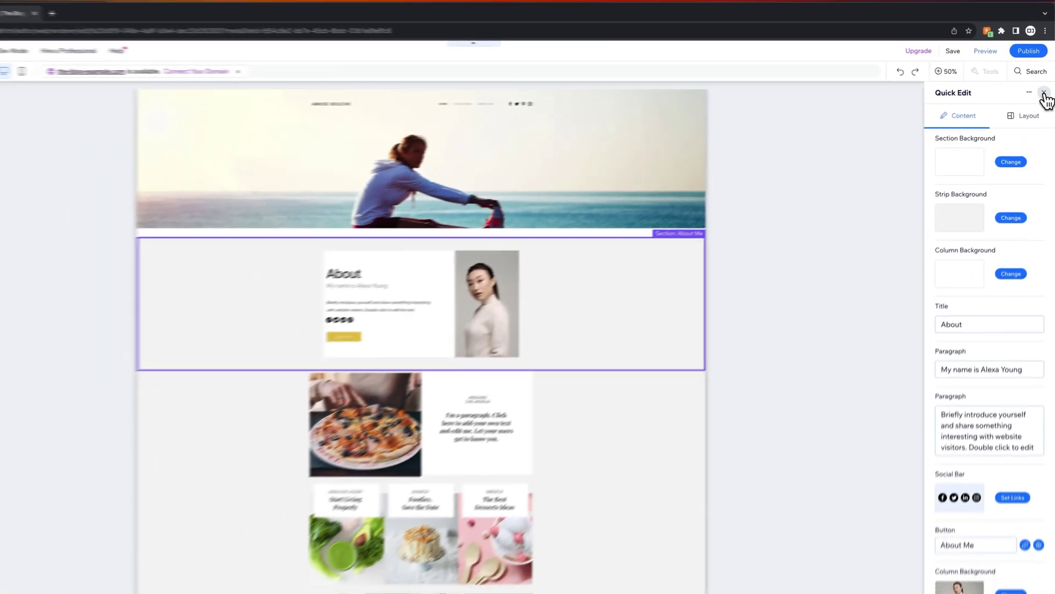
click(1039, 93)
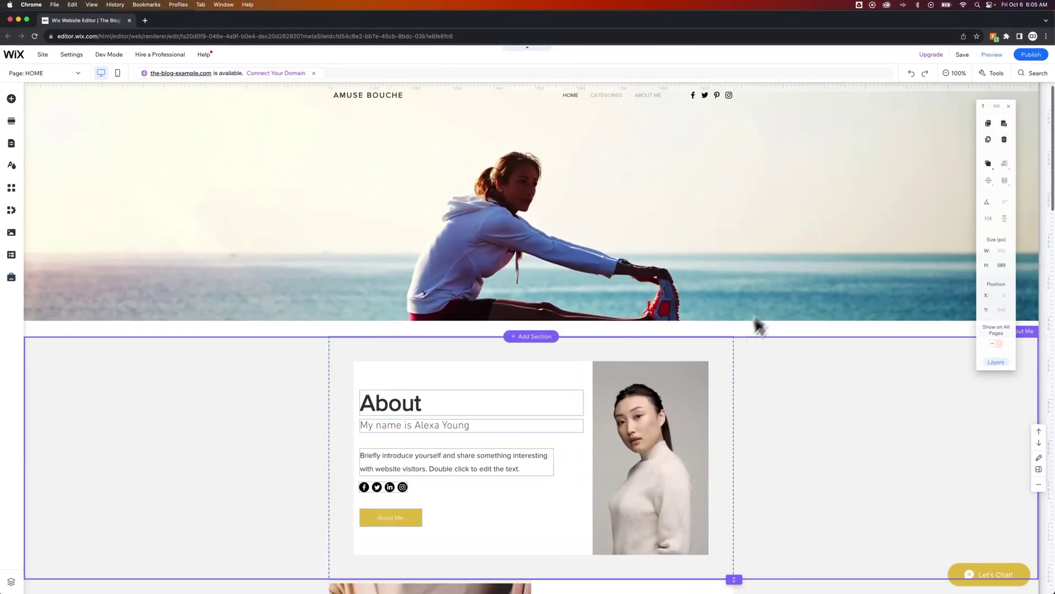
- Stretch the About strip to full Screen width
scroll(753, 341, down, 2)
click(448, 293)
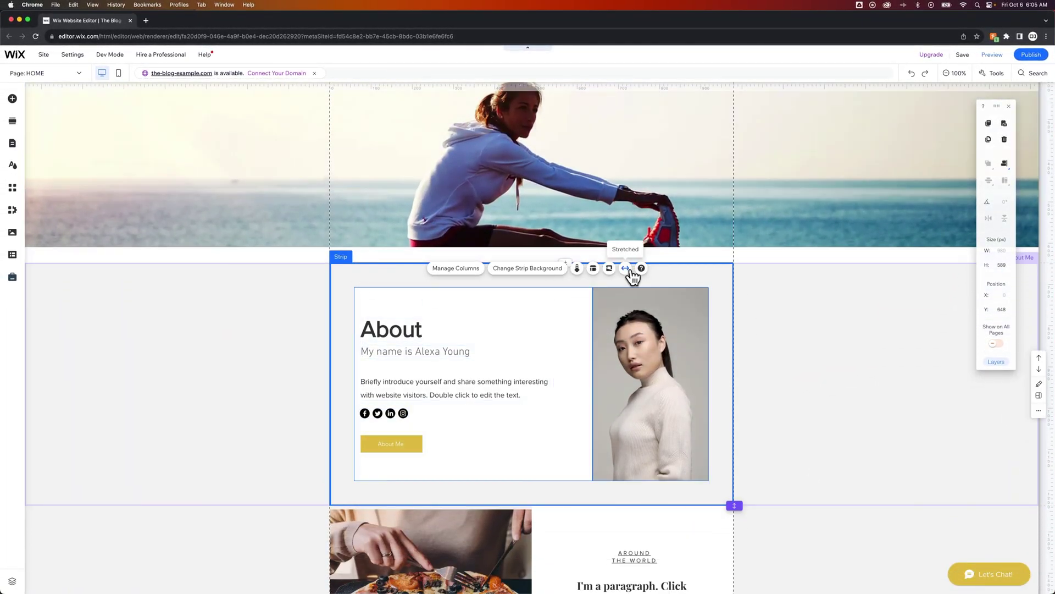
click(630, 270)
click(766, 317)
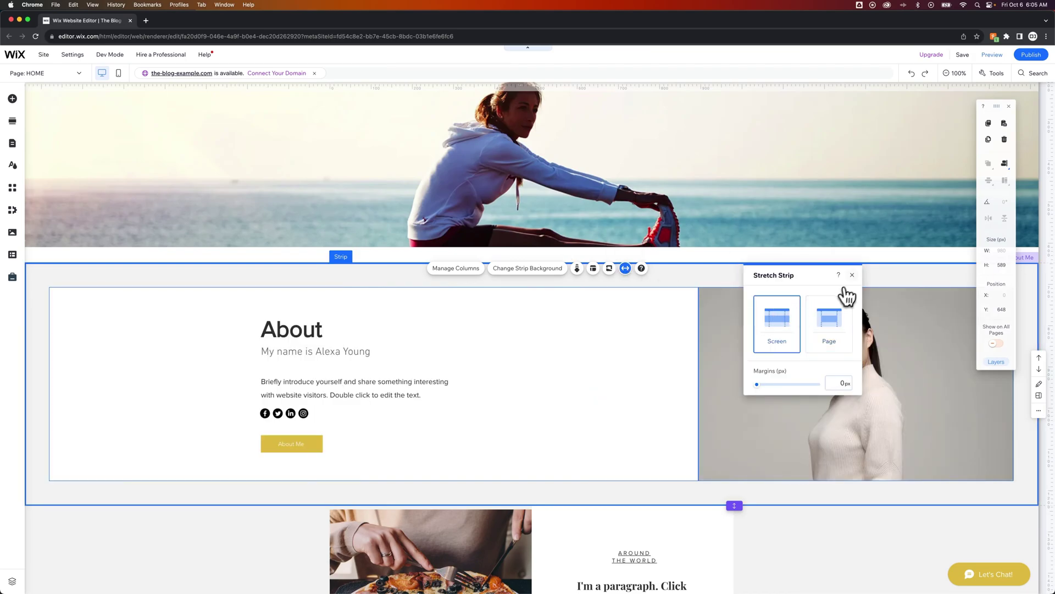
- Change the section title from 'About' to 'About Me'
click(853, 275)
click(291, 332)
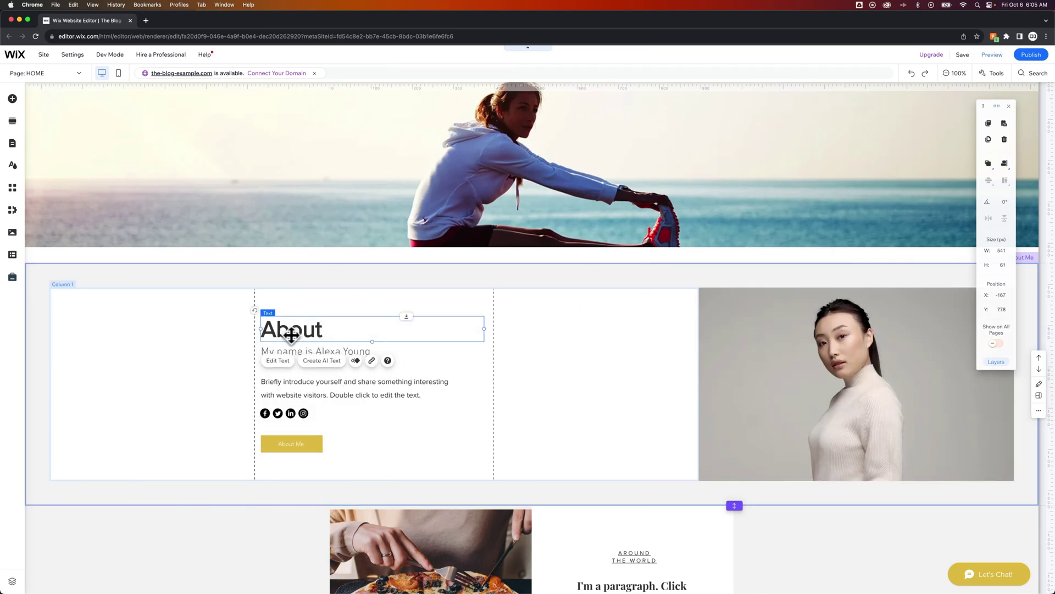
double_click(312, 329)
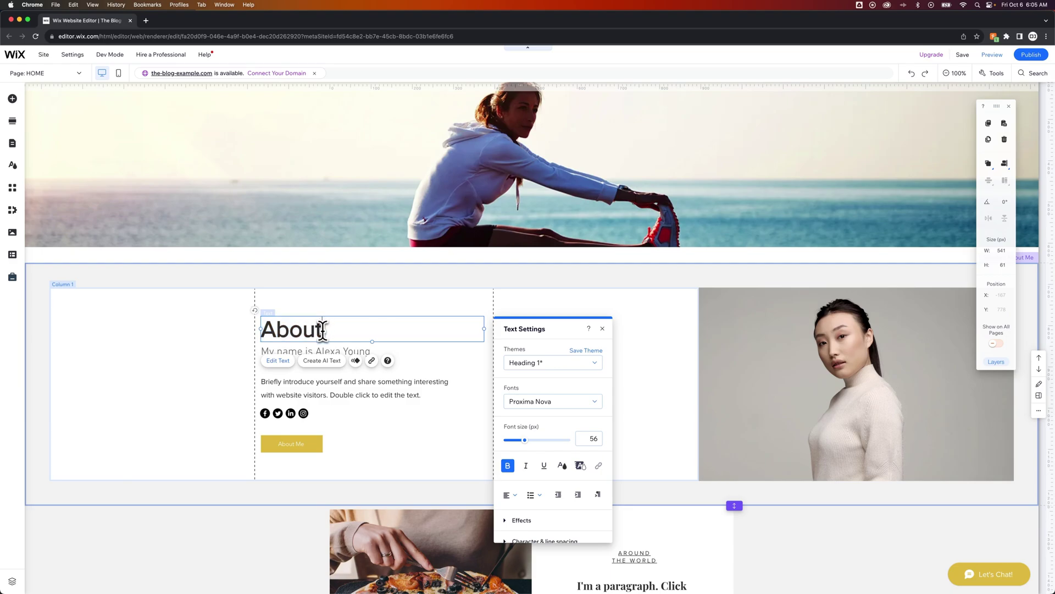
text(A)
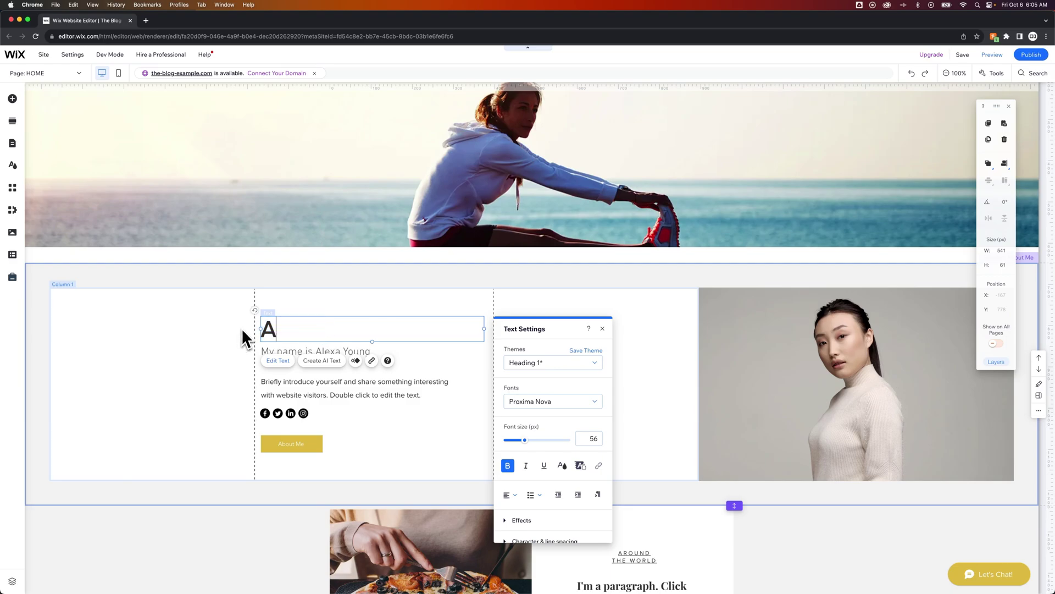
click(341, 315)
- Check the title, intro paragraph and social icons, then bring up the Add Elements panel
click(300, 336)
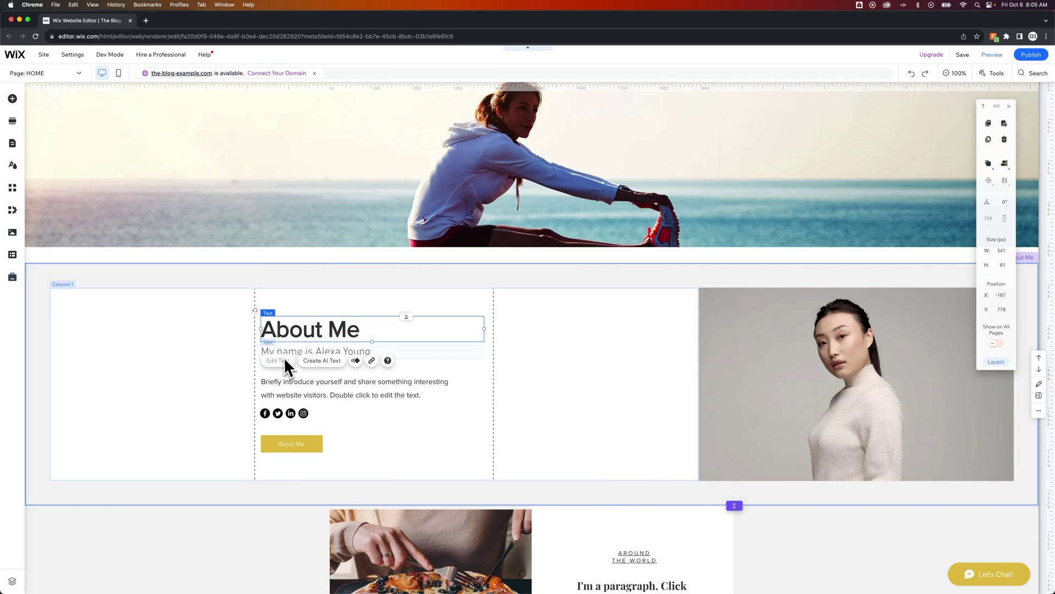
click(288, 385)
click(290, 421)
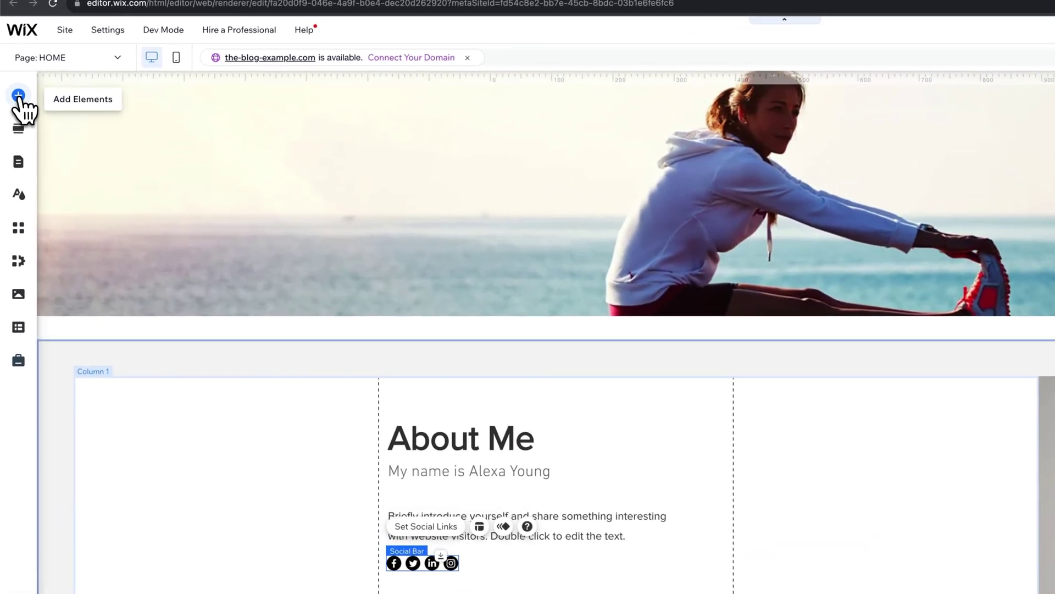
click(18, 97)
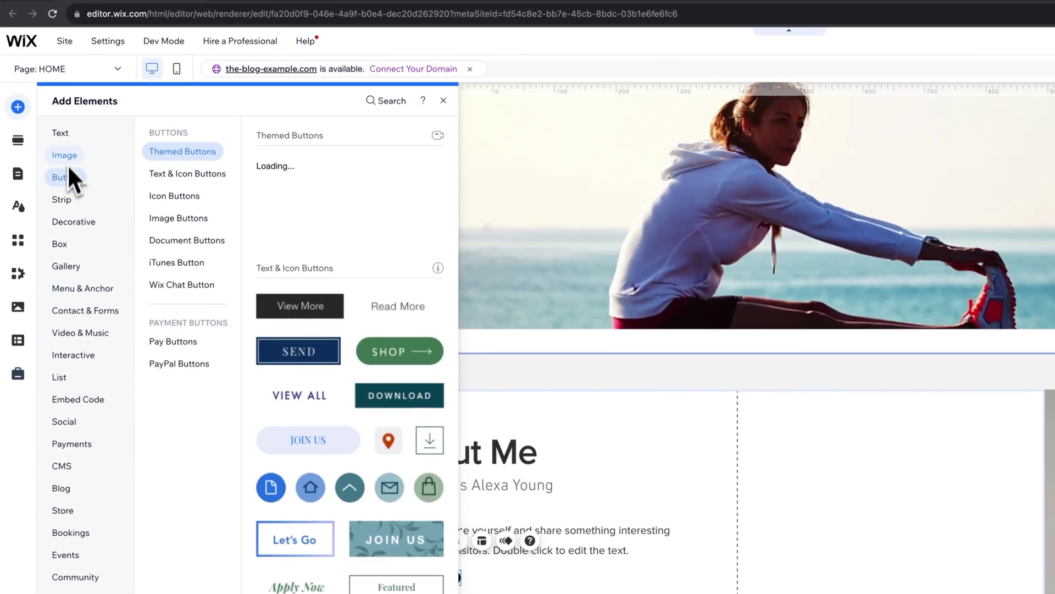
- Add a themed Read More button beside the About Me button, aligned to the guide
mouse_move(71, 160)
mouse_move(70, 178)
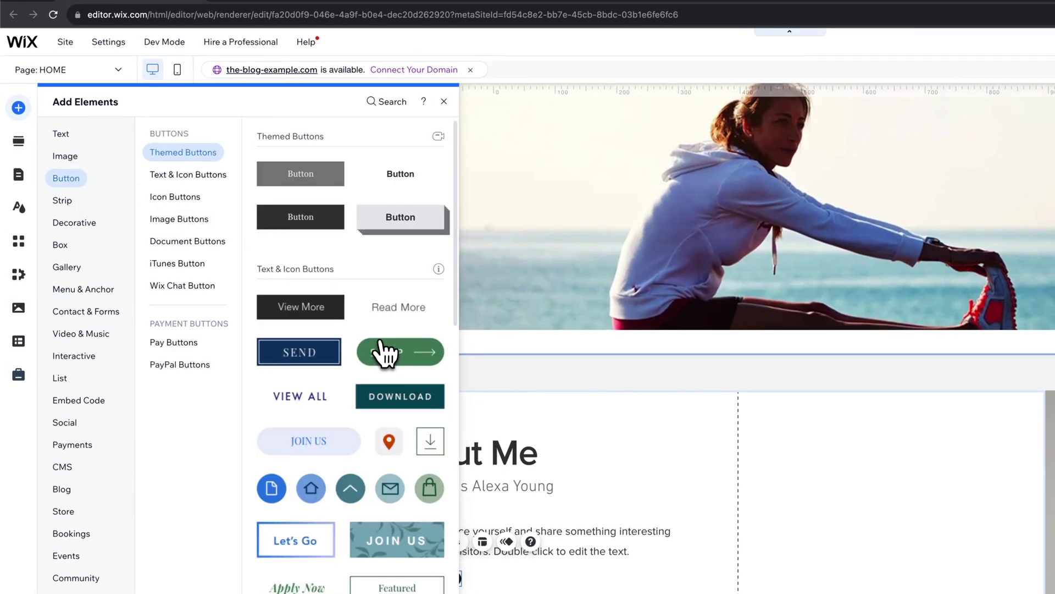
drag(397, 308, 760, 517)
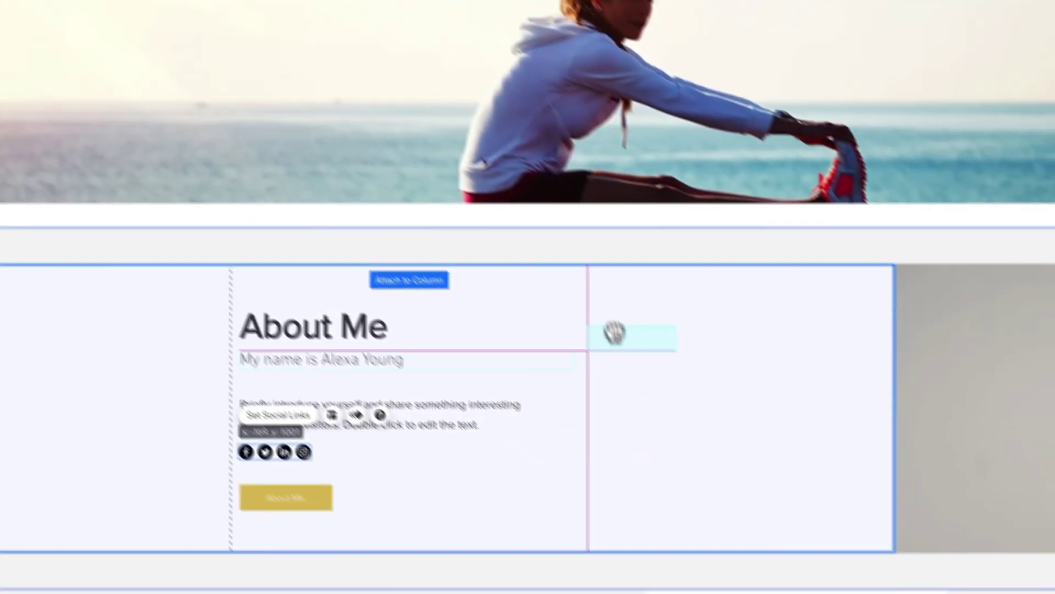
drag(566, 354, 329, 463)
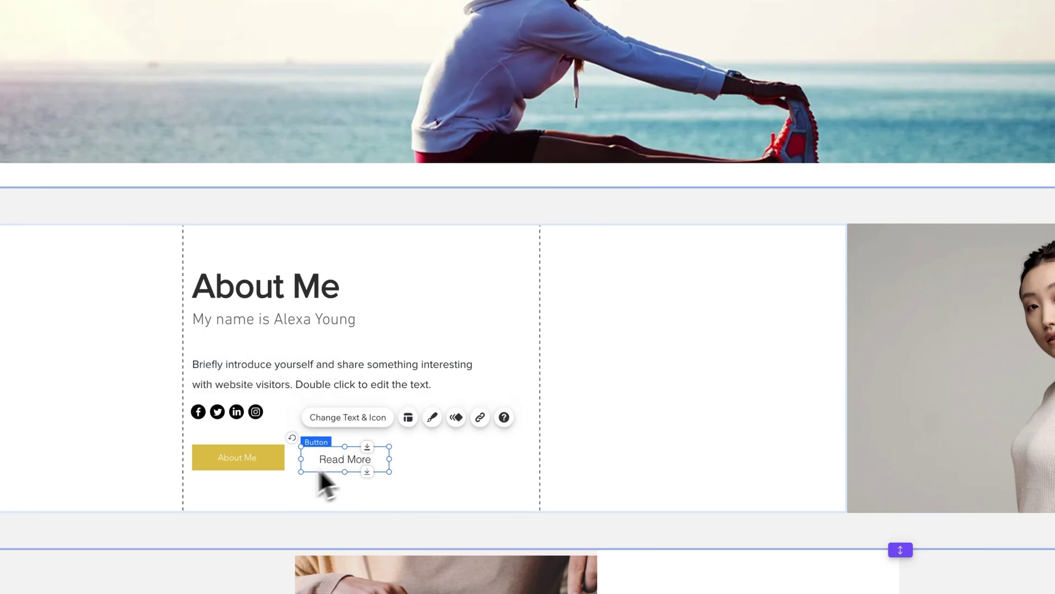
click(476, 462)
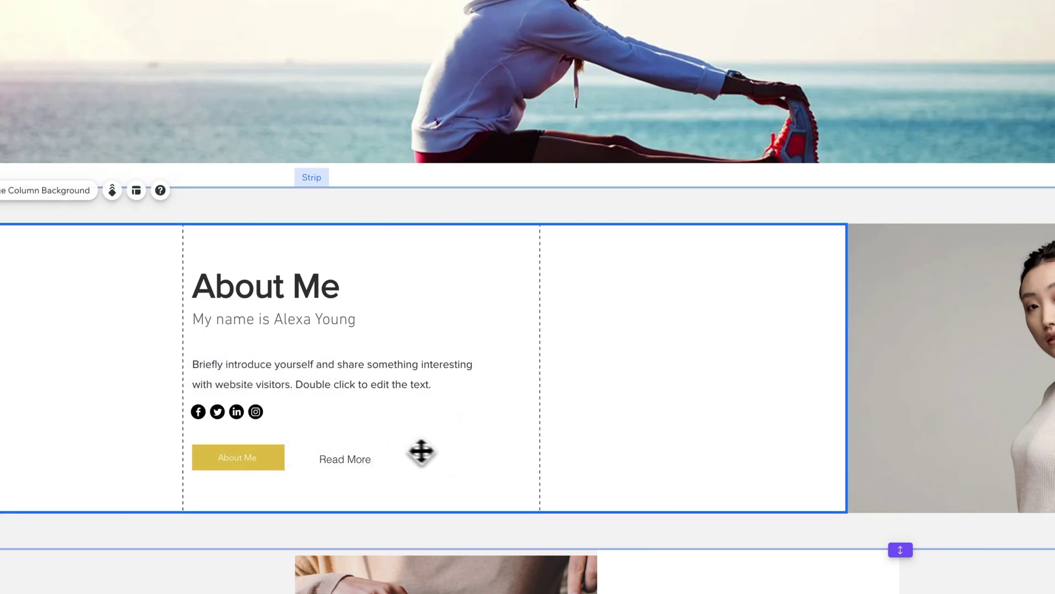
drag(347, 463, 340, 464)
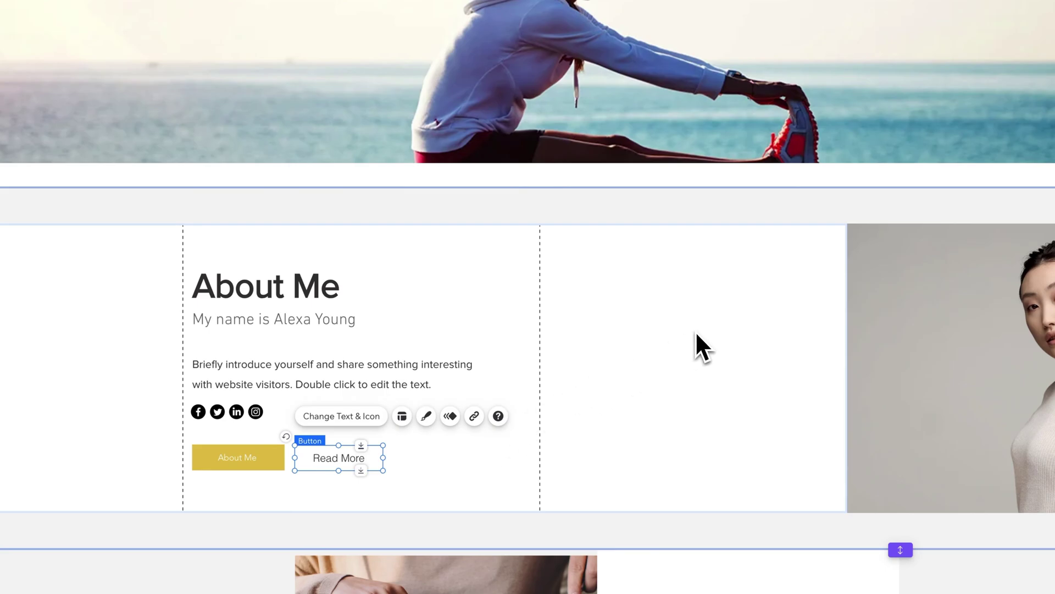
click(714, 228)
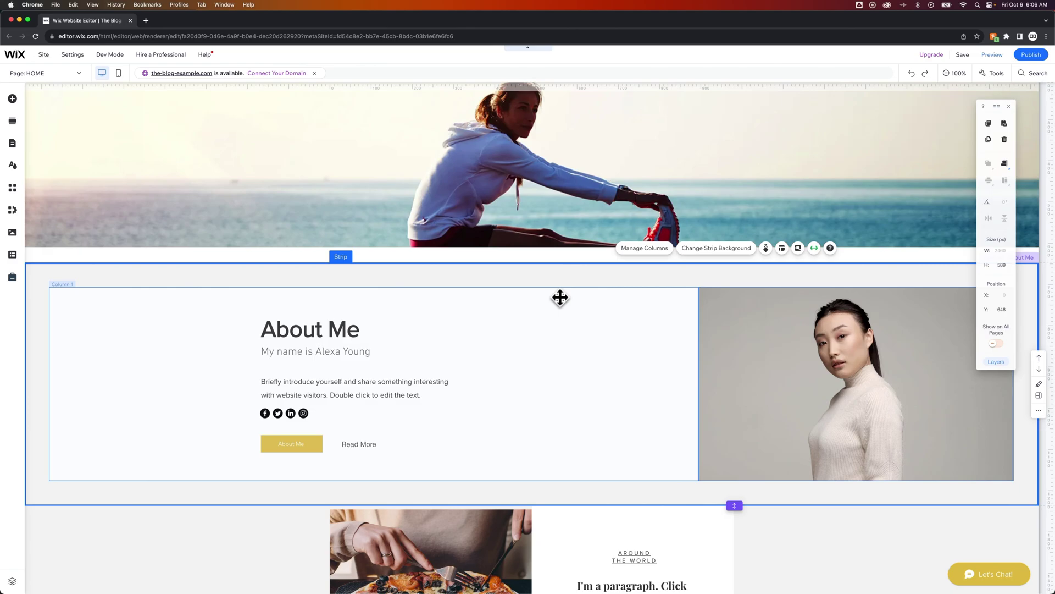
- Insert a blank section between the About Me section and the pizza section
click(13, 121)
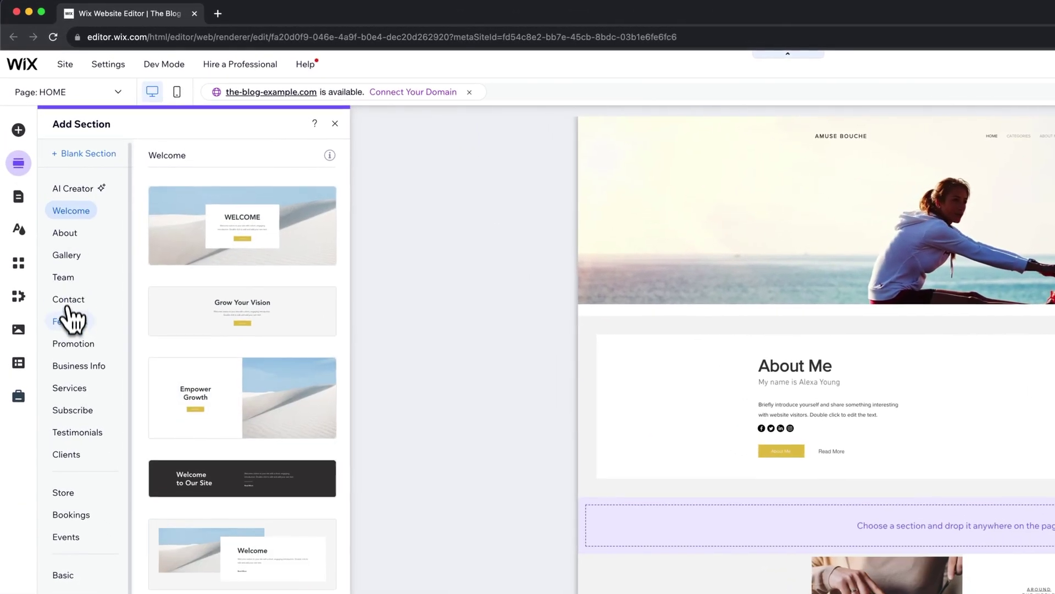
click(74, 301)
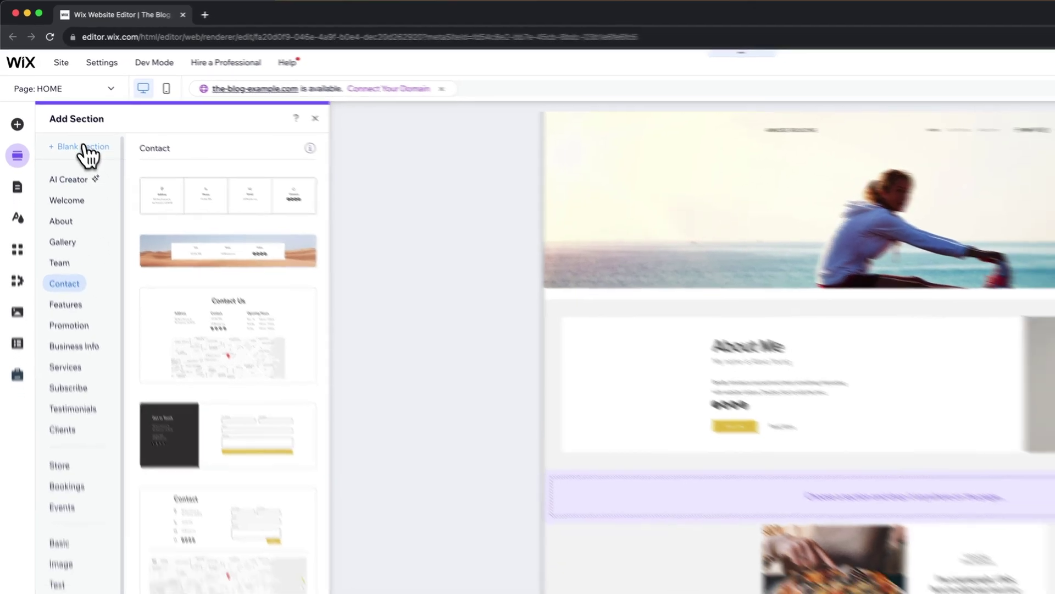
click(91, 156)
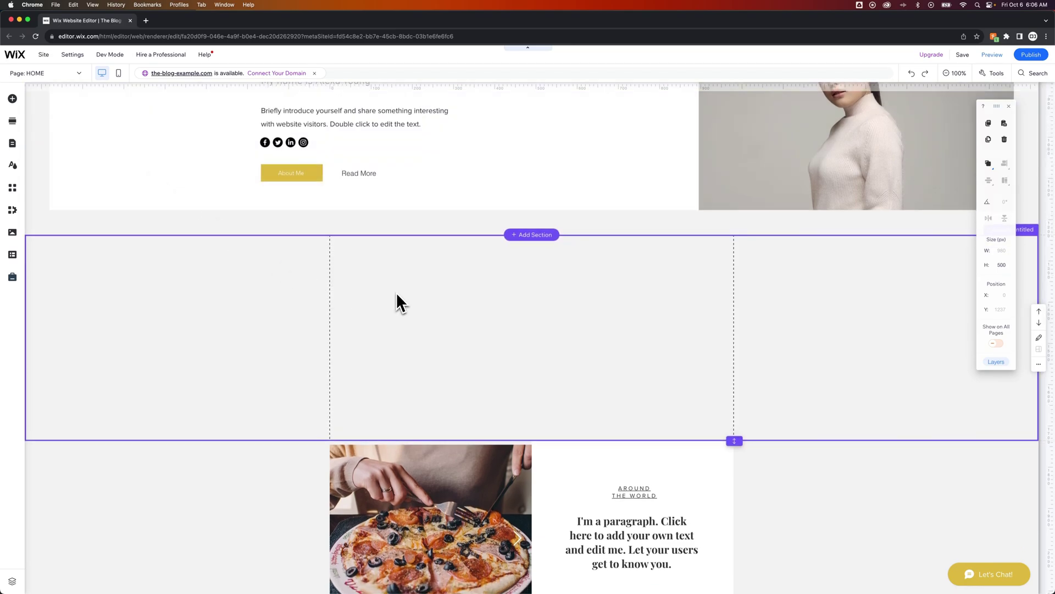
- Drag the blank section's bottom handle to grow it from 500 px to about 706 px
scroll(403, 298, up, 2)
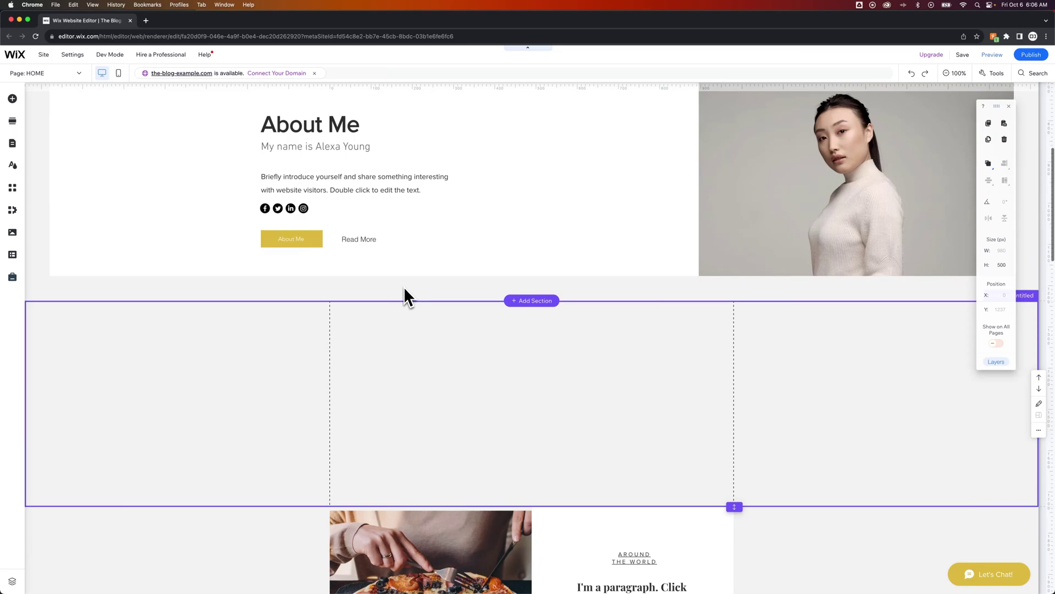
scroll(604, 329, down, 1)
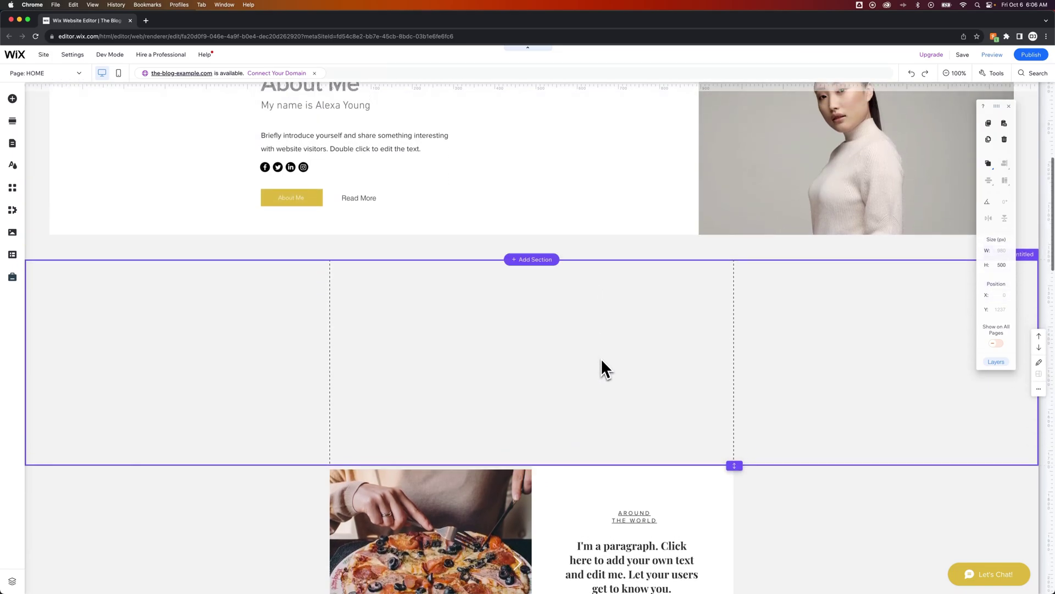
click(584, 357)
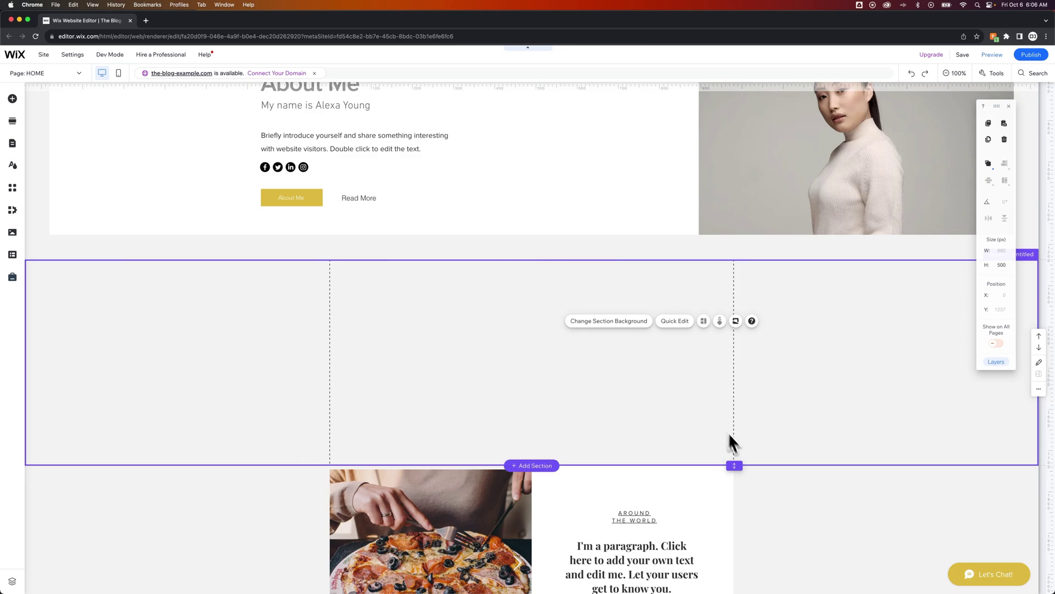
drag(738, 468, 752, 549)
scroll(442, 326, down, 1)
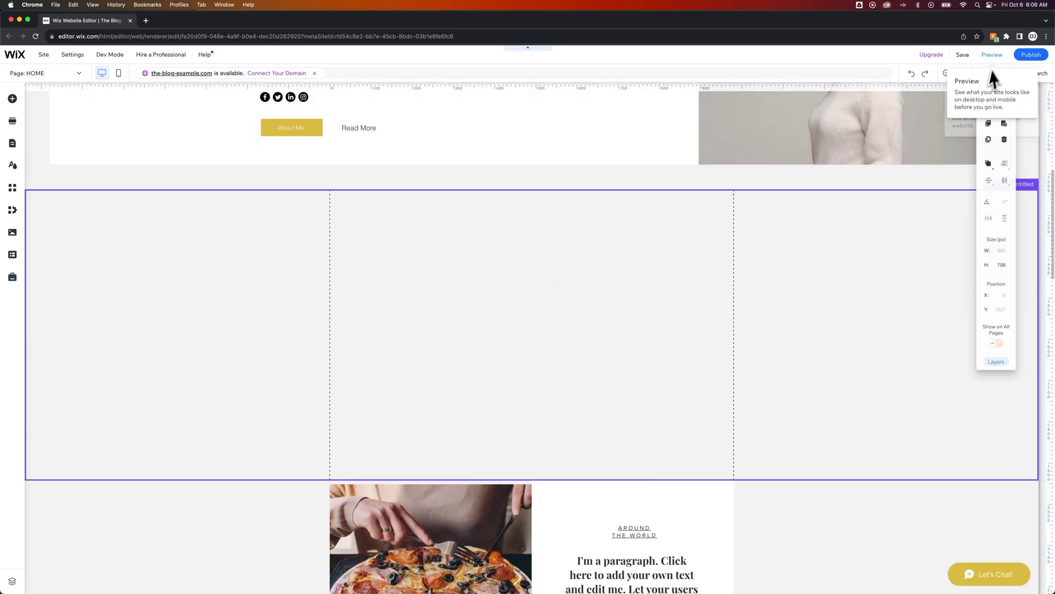
- Zoom the canvas to 50% to view the whole page and nudge the blank section's height
click(956, 73)
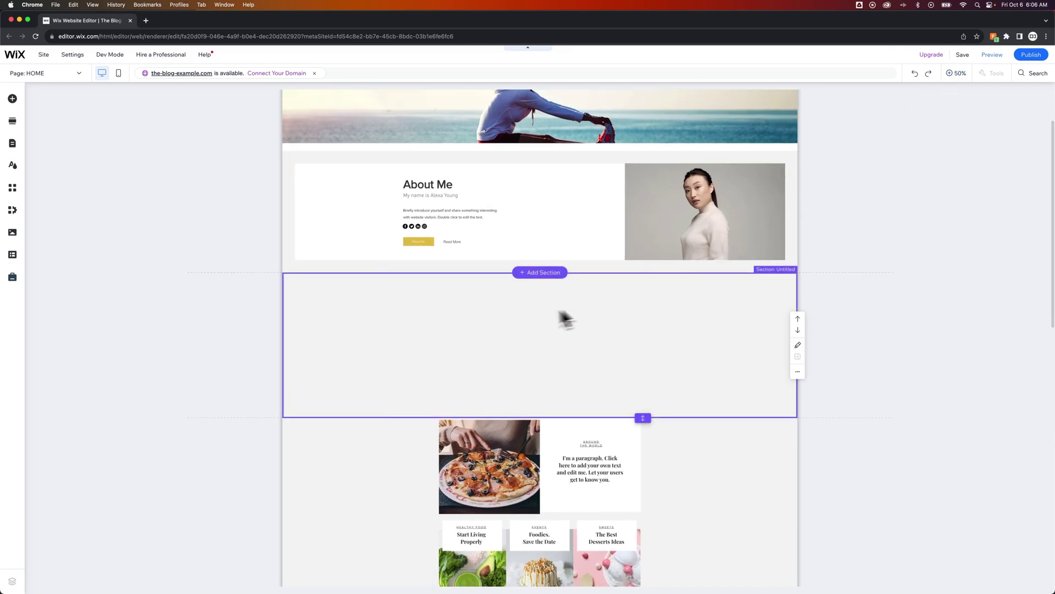
scroll(515, 299, up, 1)
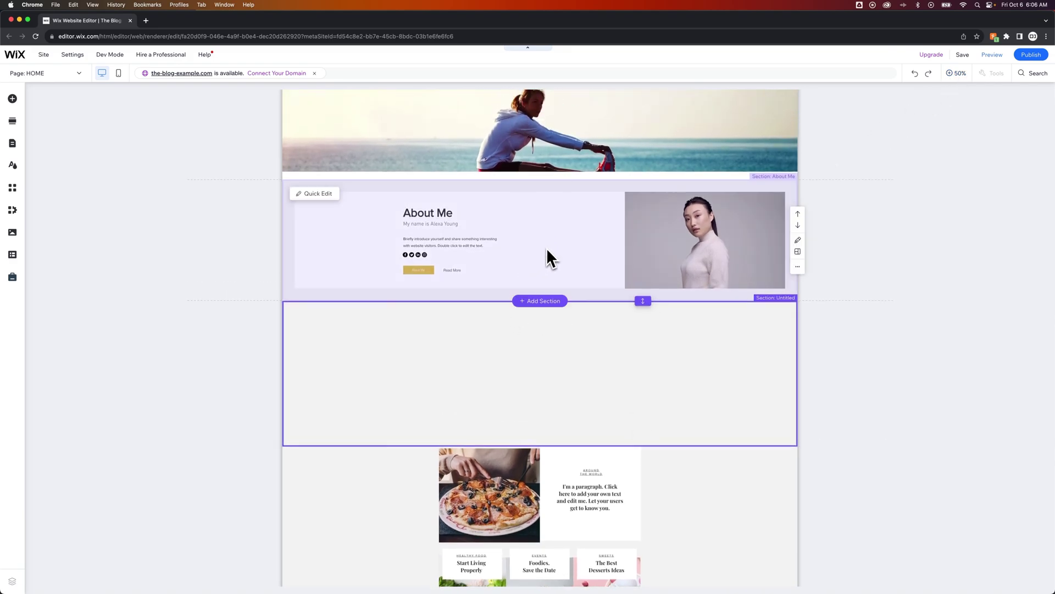
scroll(543, 297, down, 2)
scroll(542, 314, down, 1)
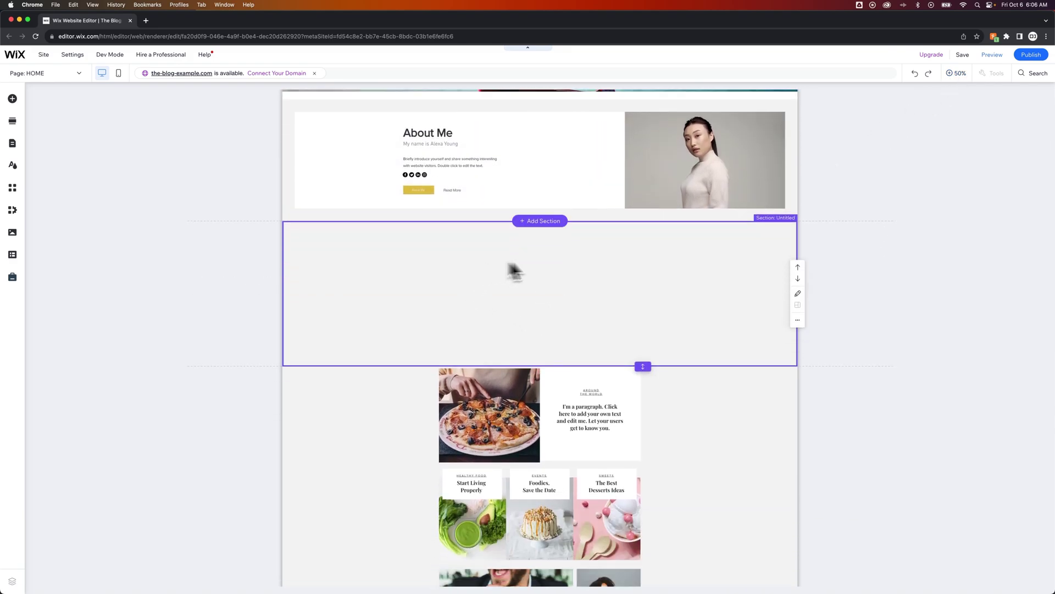
mouse_move(648, 373)
mouse_down()
mouse_move(643, 419)
mouse_move(652, 313)
mouse_move(652, 378)
mouse_up()
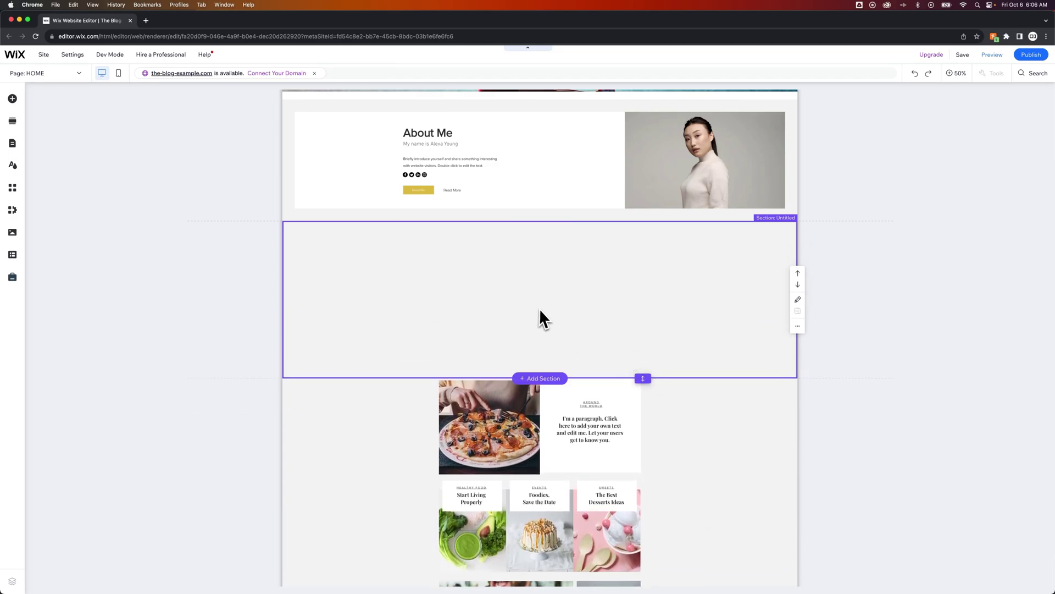